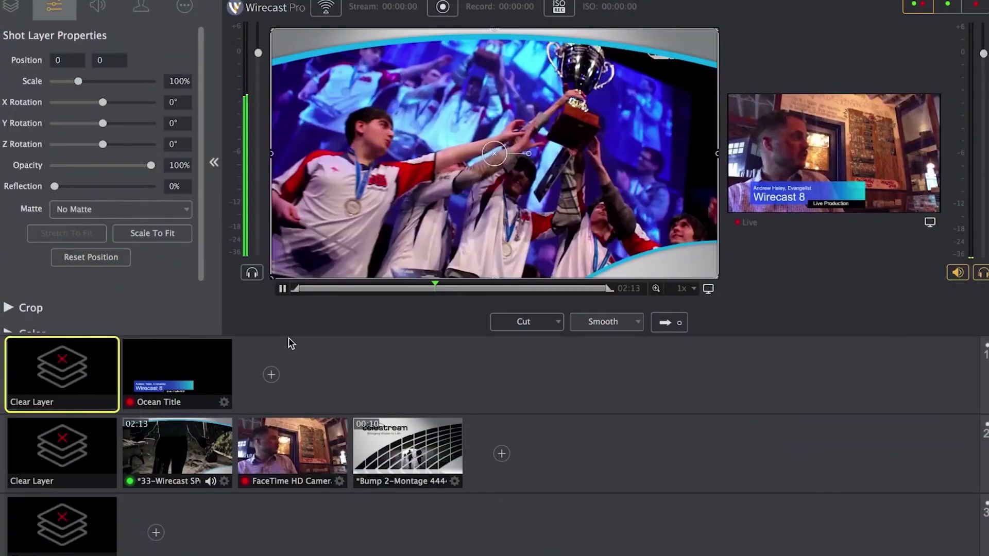
# Step: Pick a different multi-viewer monitor, then add the HD Pro Webcam C920 shot to layer 2
pyautogui.click(499, 367)
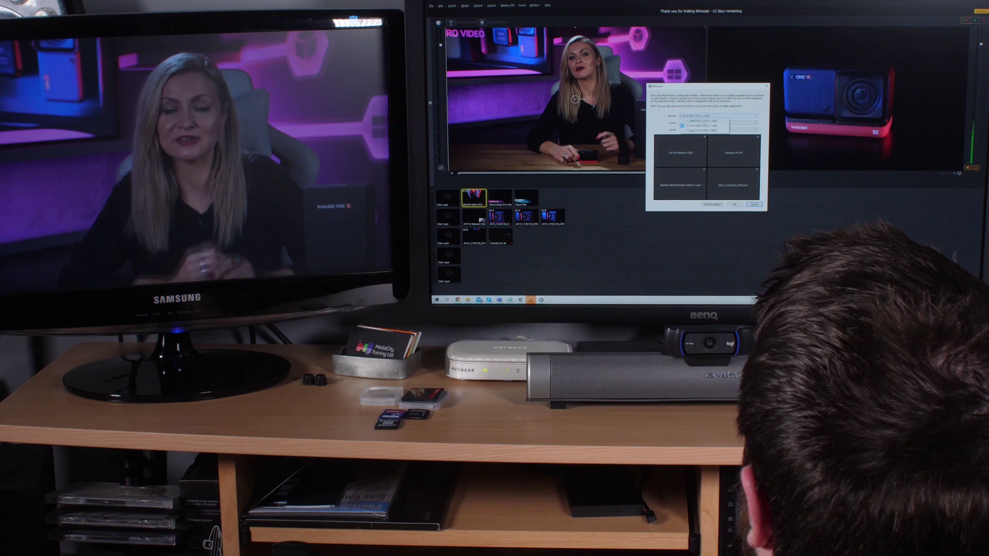
pyautogui.press('Down')
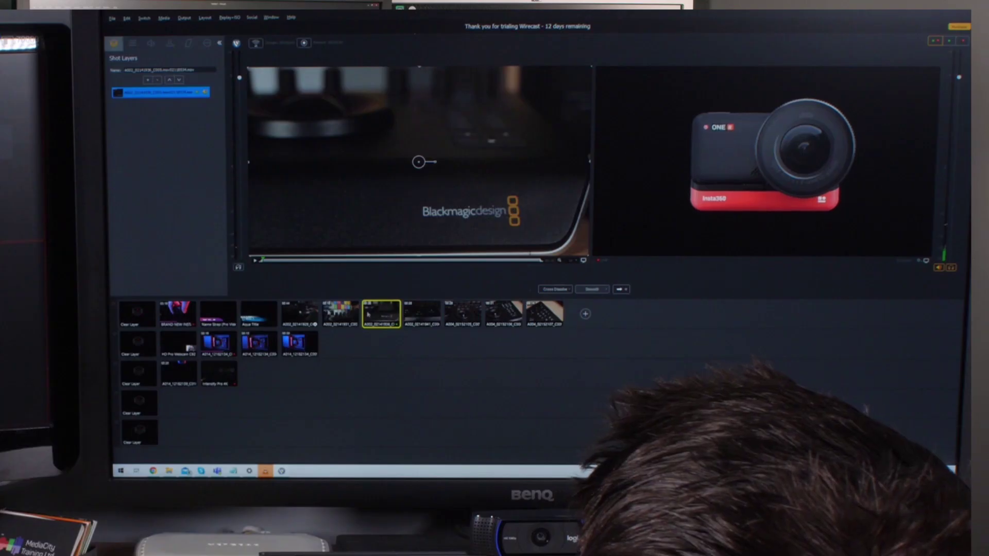
pyautogui.click(320, 315)
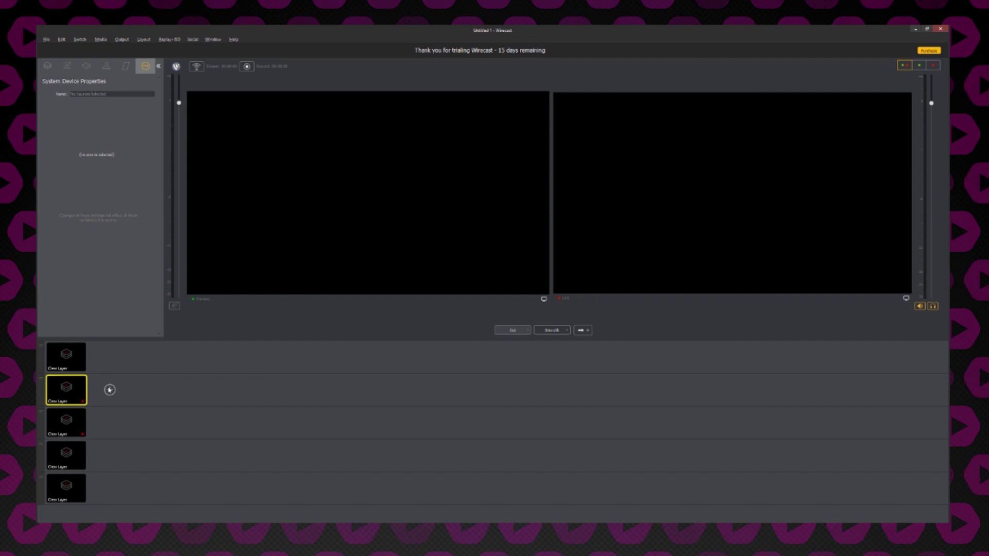
pyautogui.click(110, 390)
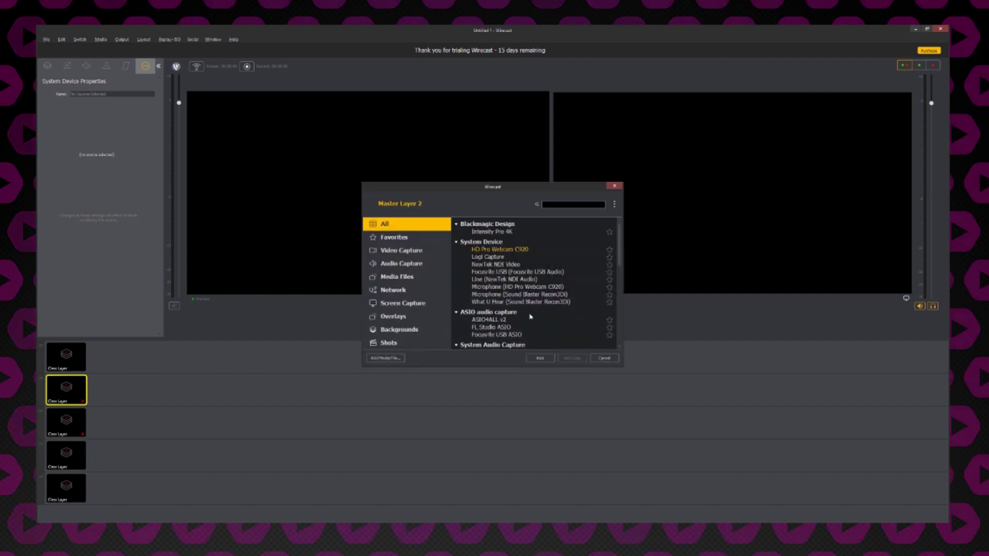
pyautogui.click(544, 360)
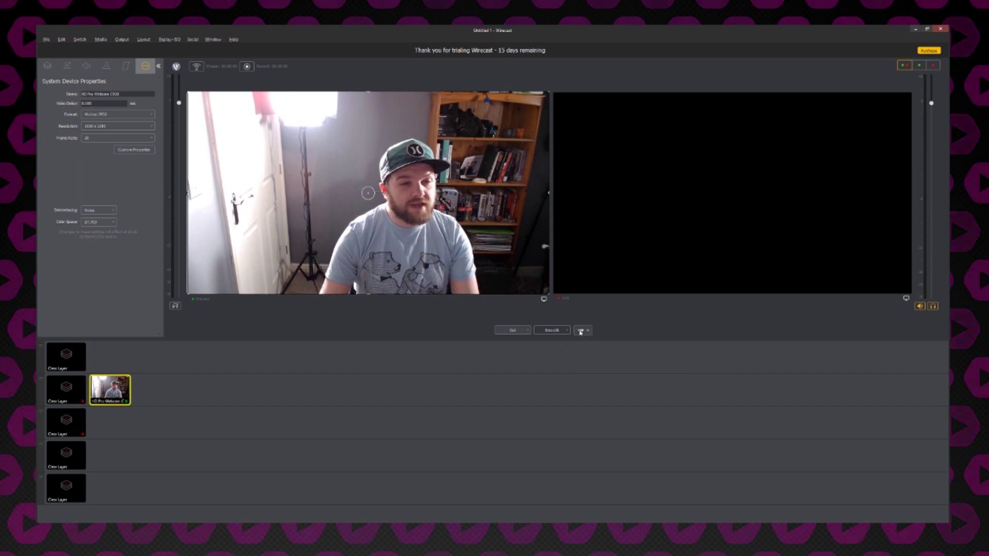
# Step: Take the webcam shot live, set the transition to Radial Wipe, and clear layer 2 in preview
pyautogui.click(580, 331)
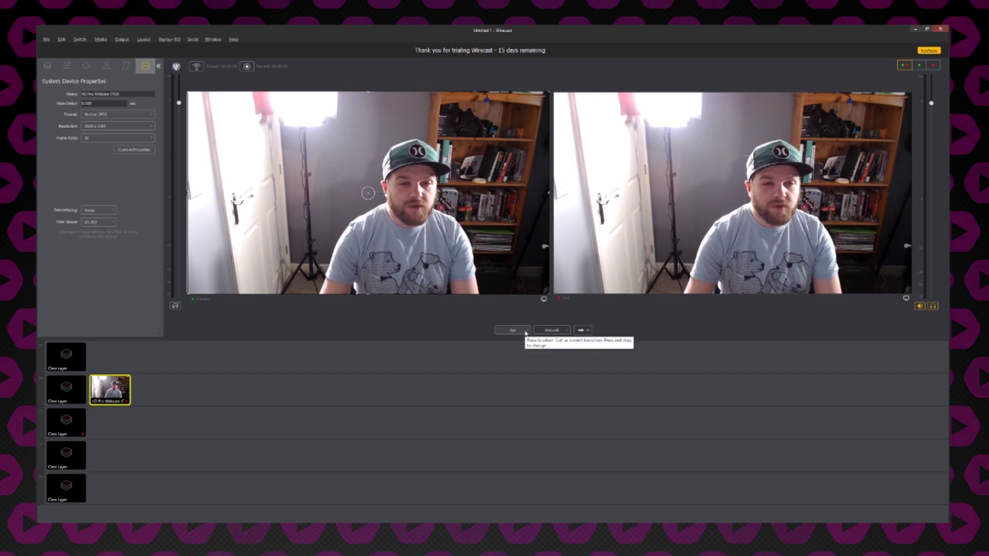
pyautogui.moveTo(529, 332); pyautogui.dragTo(540, 478)
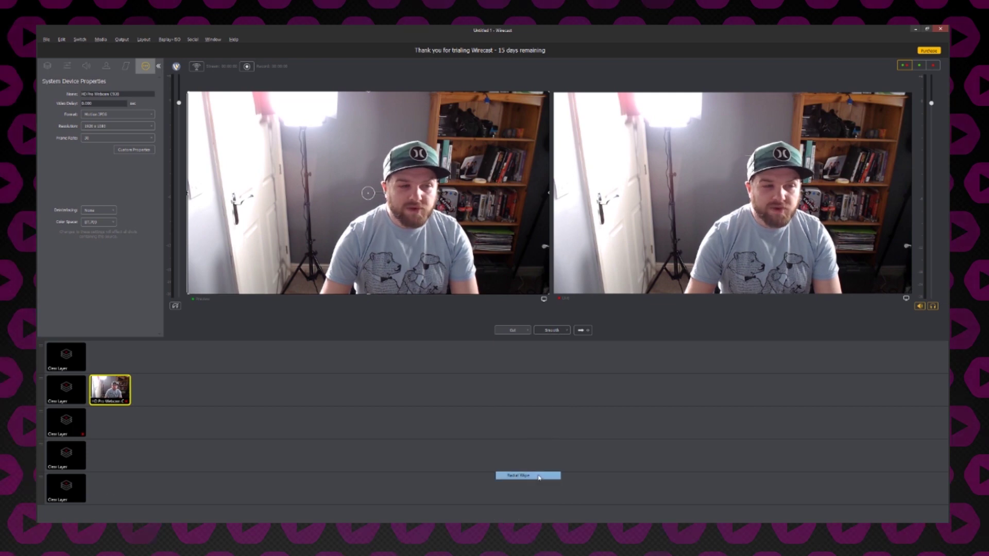
pyautogui.click(62, 387)
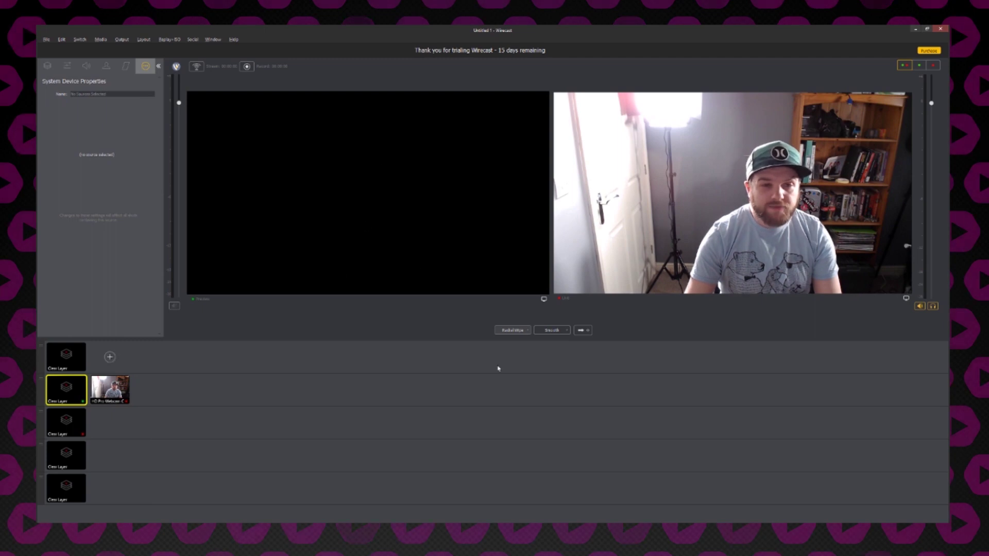
# Step: Run the Radial Wipe to take the webcam off air, leaving the live output black
pyautogui.click(590, 330)
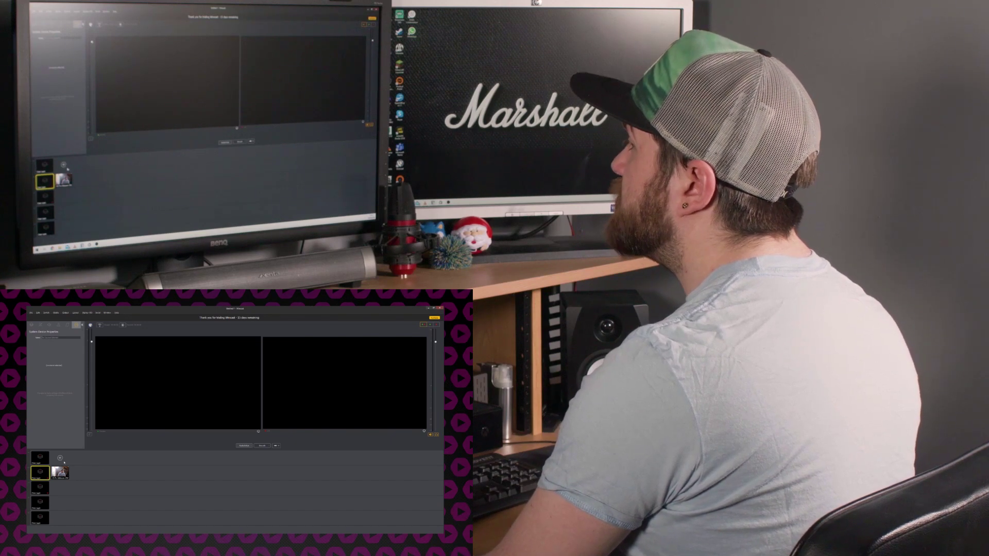
# Step: Add a Title overlay using the Default Social Media Twitter lower-third template to layer 1
pyautogui.click(60, 458)
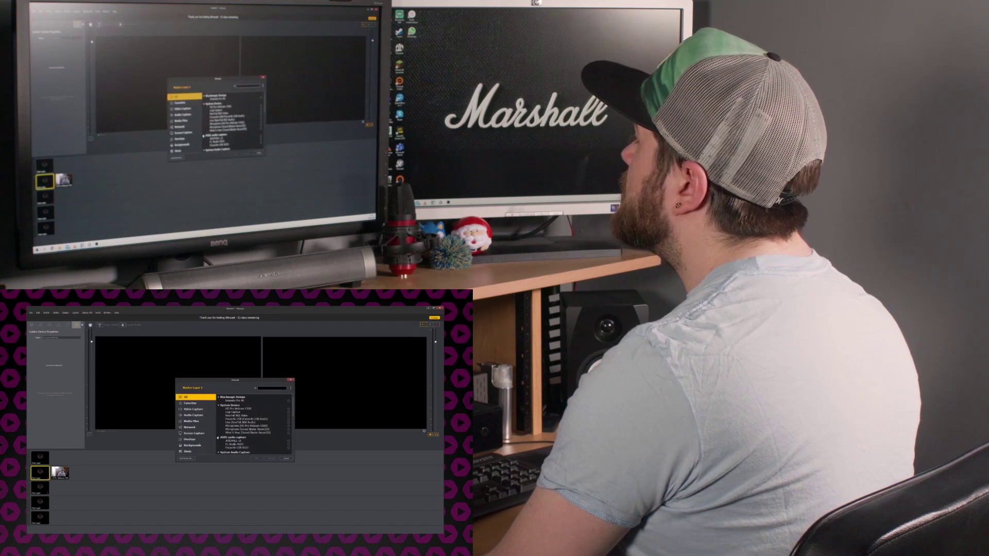
pyautogui.scroll(-2, 247, 422)
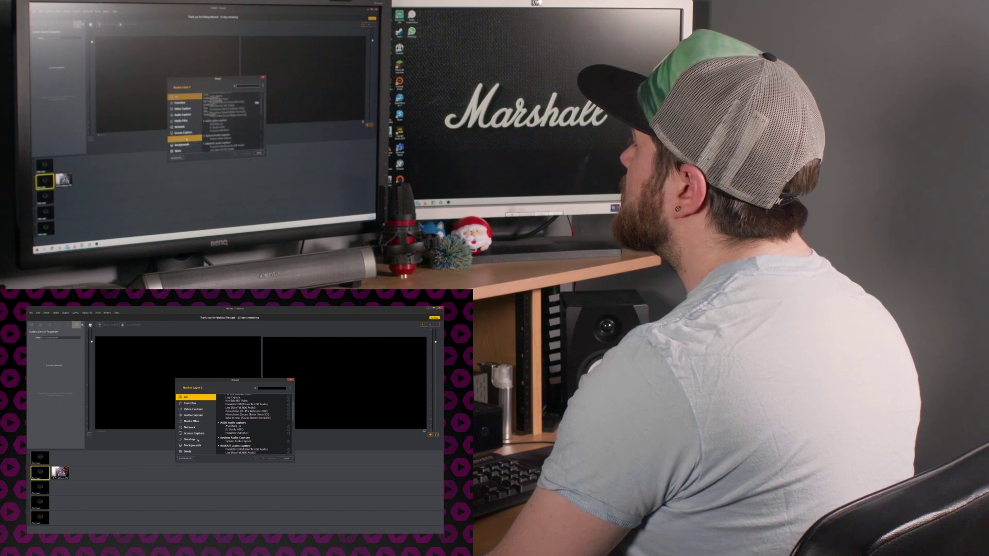
pyautogui.click(190, 439)
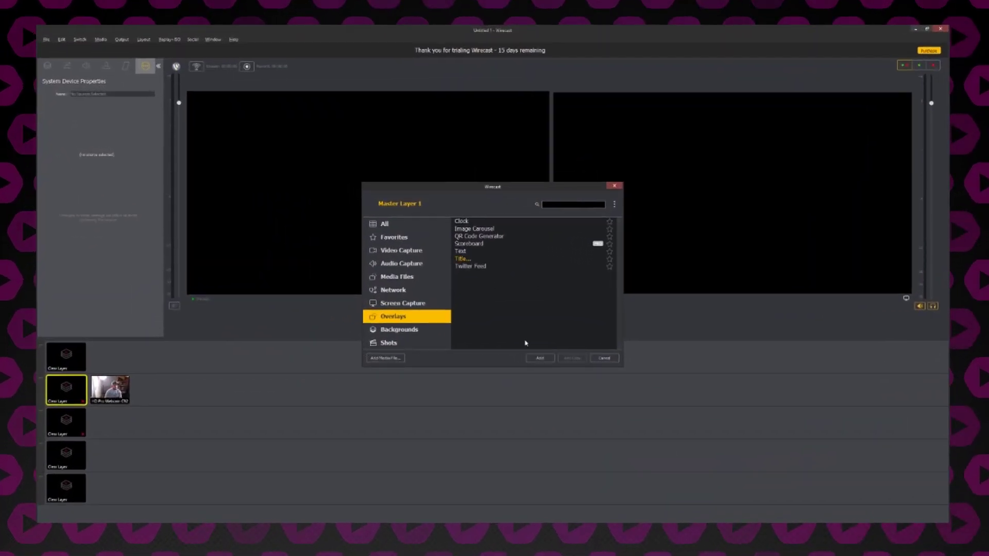
pyautogui.click(535, 357)
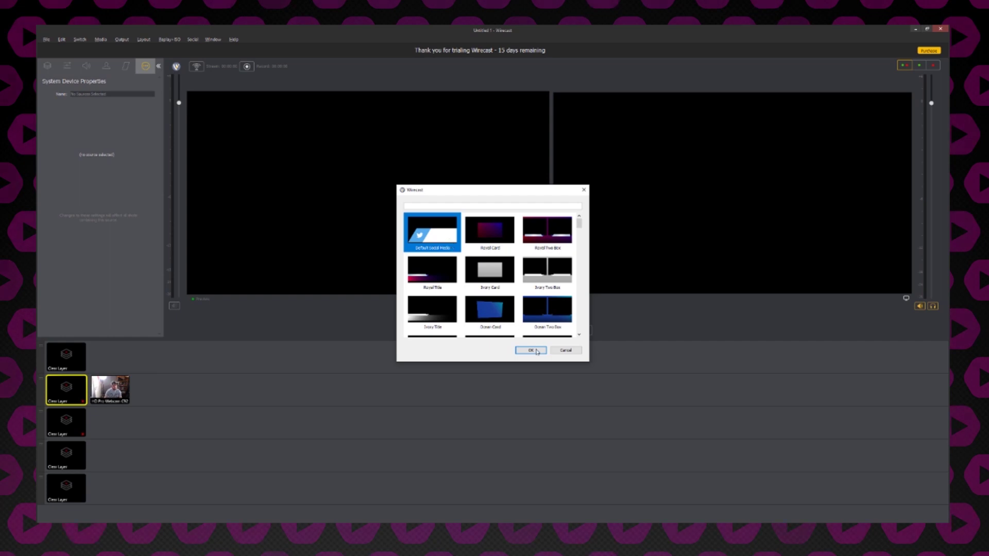
pyautogui.click(530, 350)
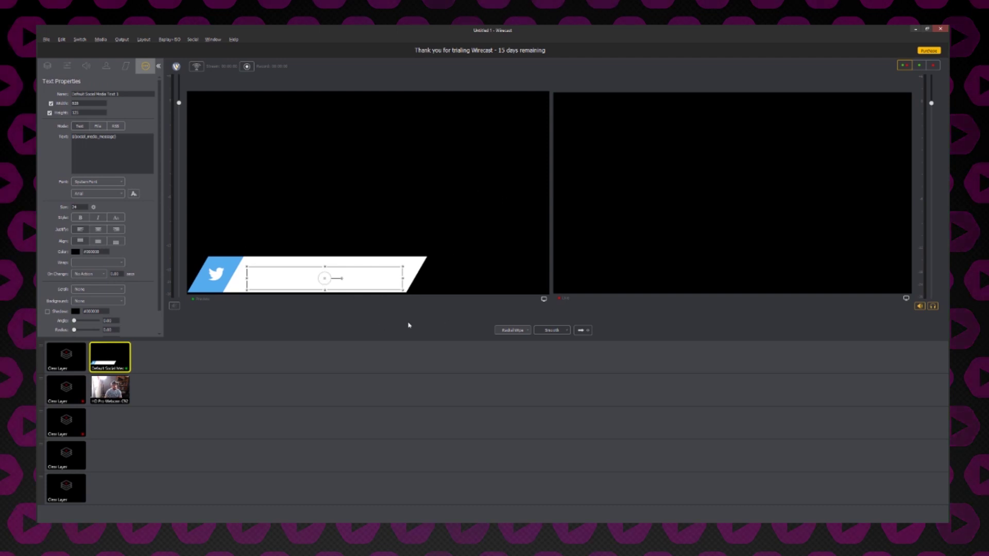
# Step: Change the lower-third text to the presenter's name and 'Scan Pro video' at size 40, nudged up
pyautogui.click(110, 390)
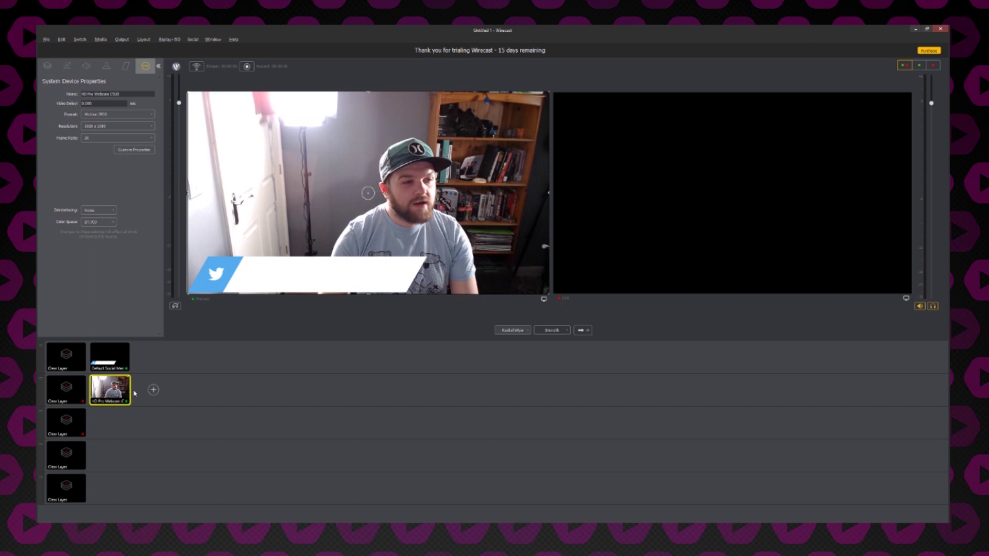
pyautogui.click(109, 353)
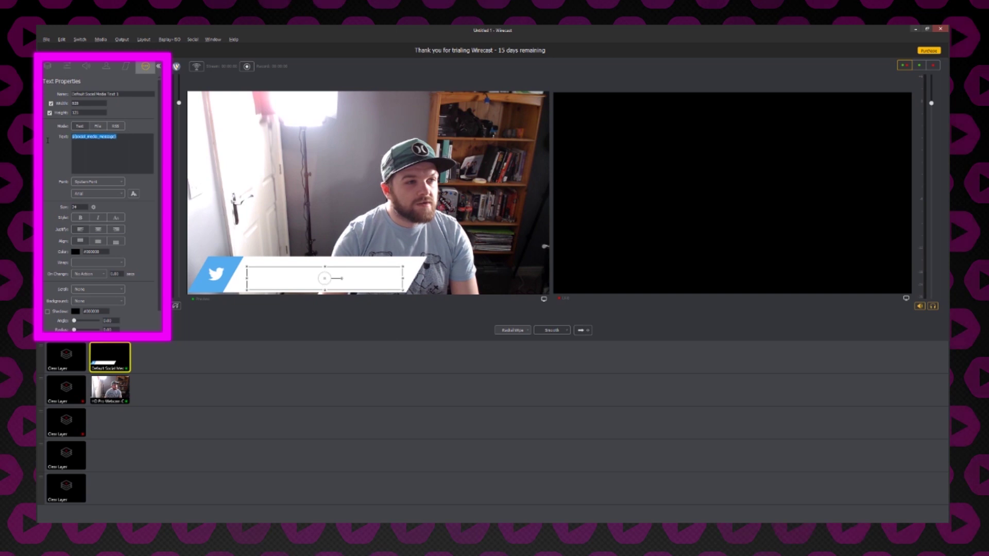
pyautogui.write('Alistair Davidson')
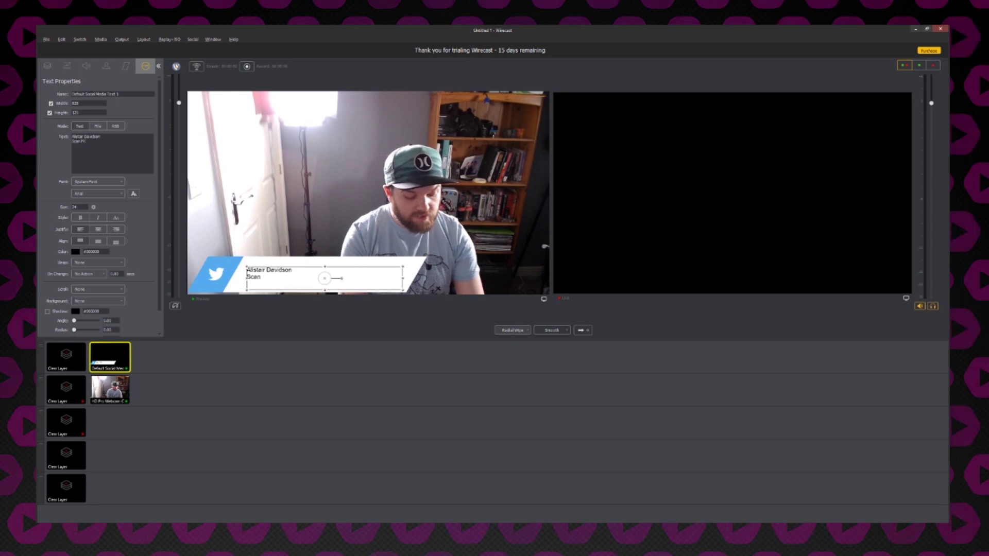
pyautogui.write('ideo')
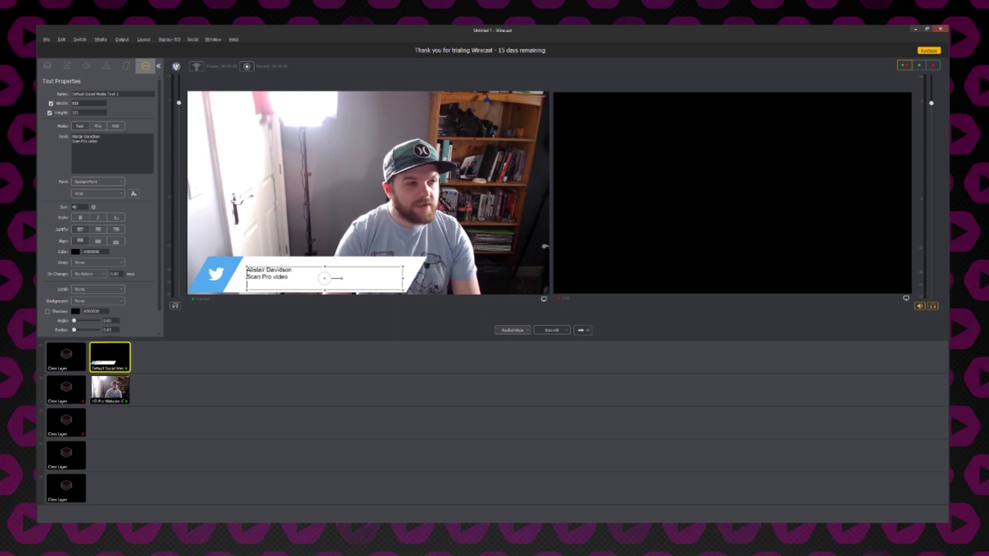
pyautogui.write('40')
pyautogui.moveTo(324, 277); pyautogui.dragTo(325, 273)
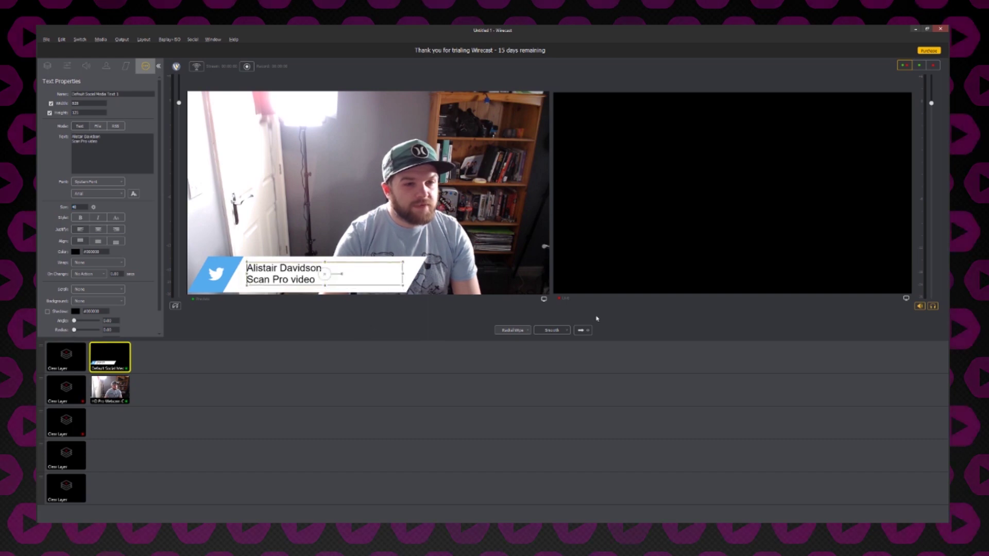
# Step: Send the webcam with the lower third live, switch to Cut, and toggle the lower third off and on air
pyautogui.click(110, 389)
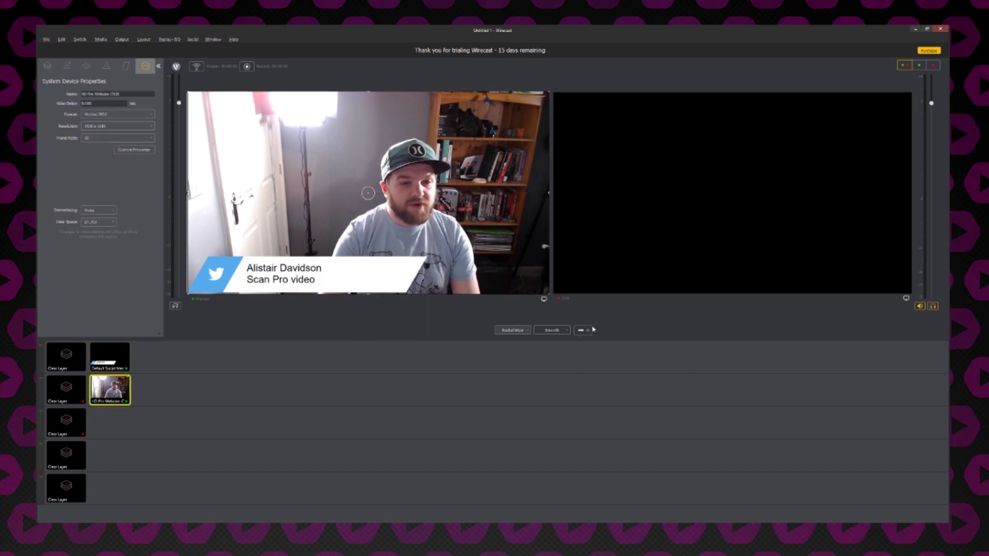
pyautogui.click(584, 331)
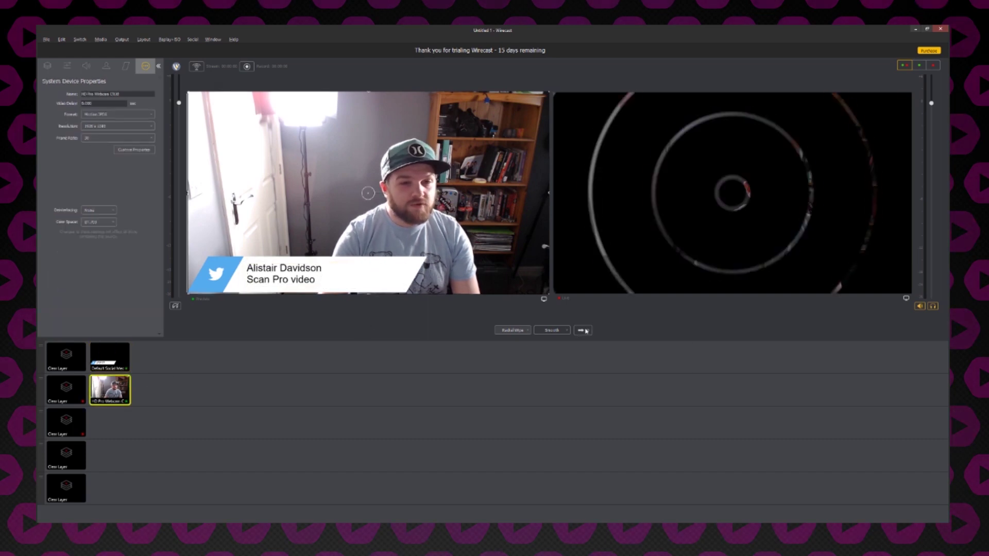
pyautogui.click(525, 330)
pyautogui.click(521, 342)
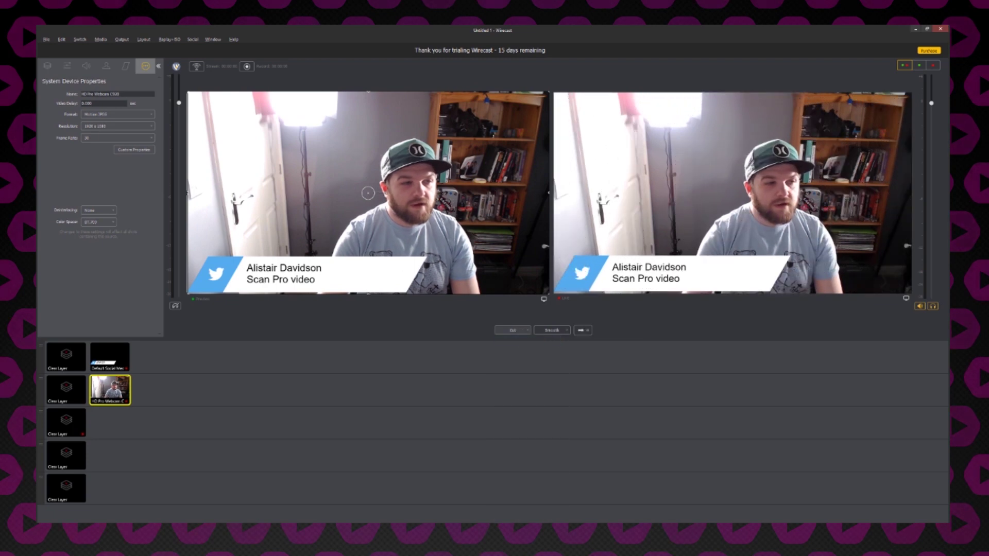
pyautogui.click(84, 355)
pyautogui.click(581, 330)
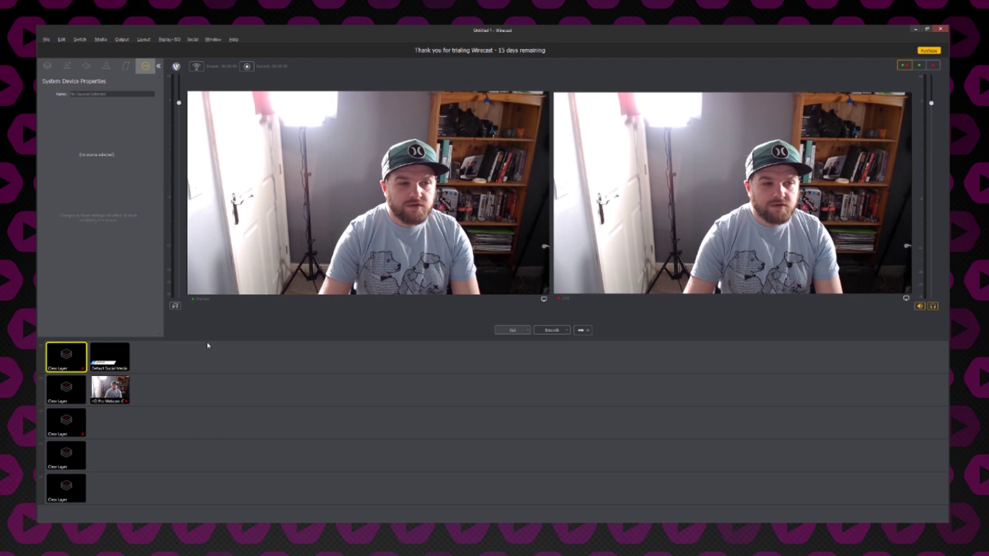
pyautogui.click(113, 360)
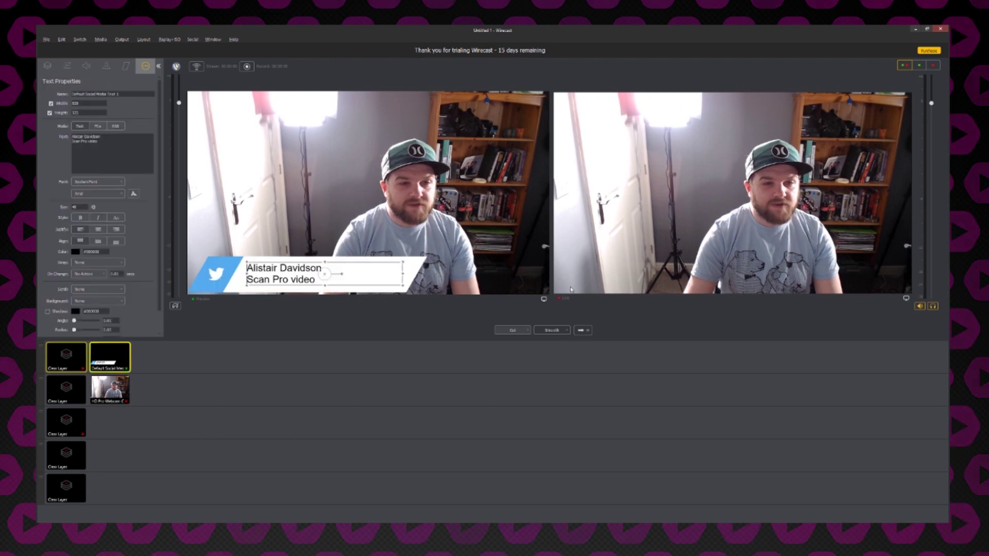
pyautogui.click(581, 330)
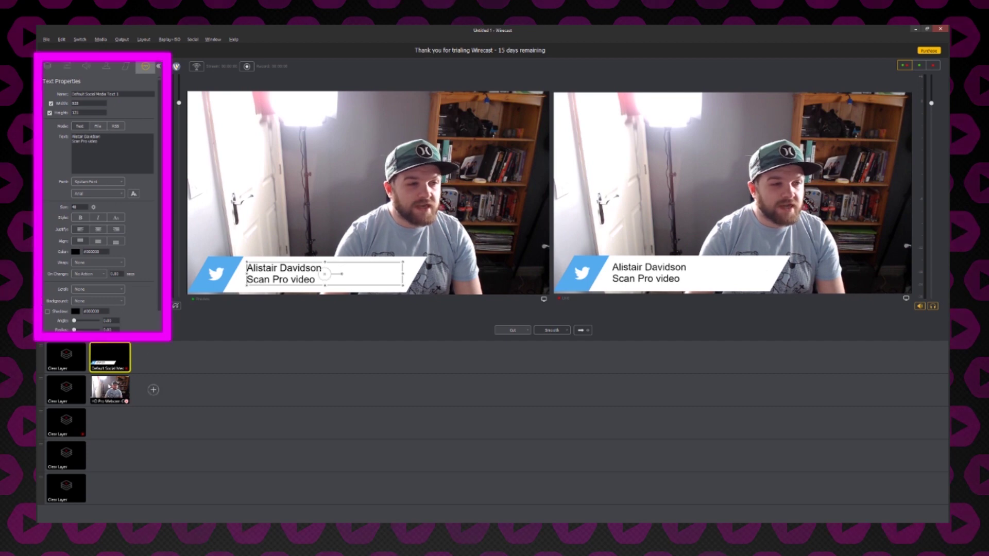
# Step: Select the Default Social Media shot and show its Chroma Key properties
pyautogui.click(110, 389)
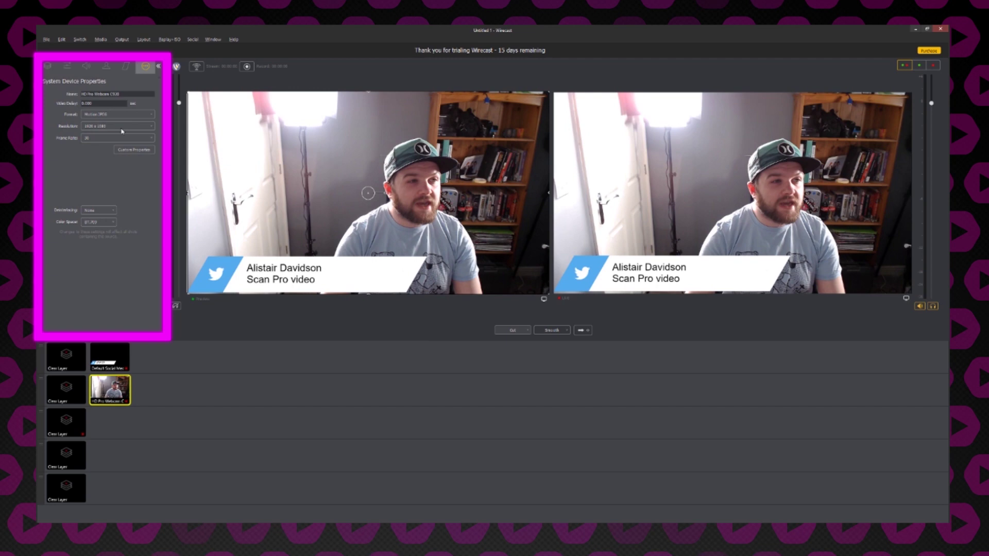
pyautogui.click(112, 359)
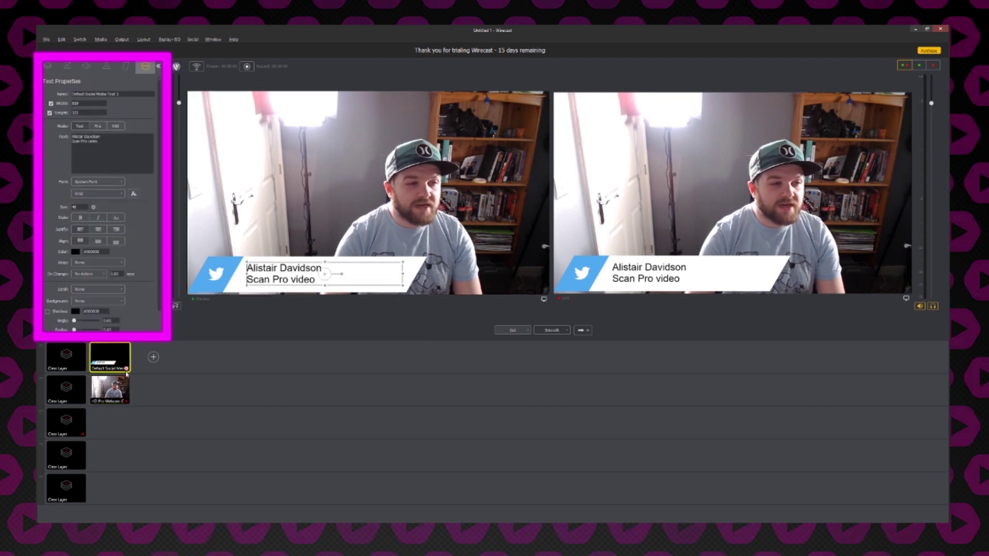
pyautogui.scroll(-1, 99, 183)
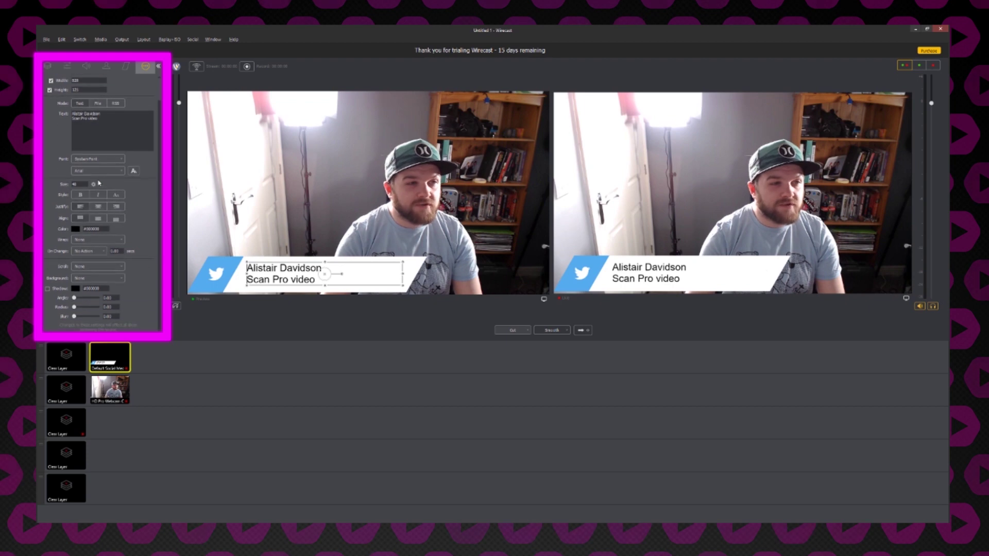
pyautogui.scroll(1, 116, 182)
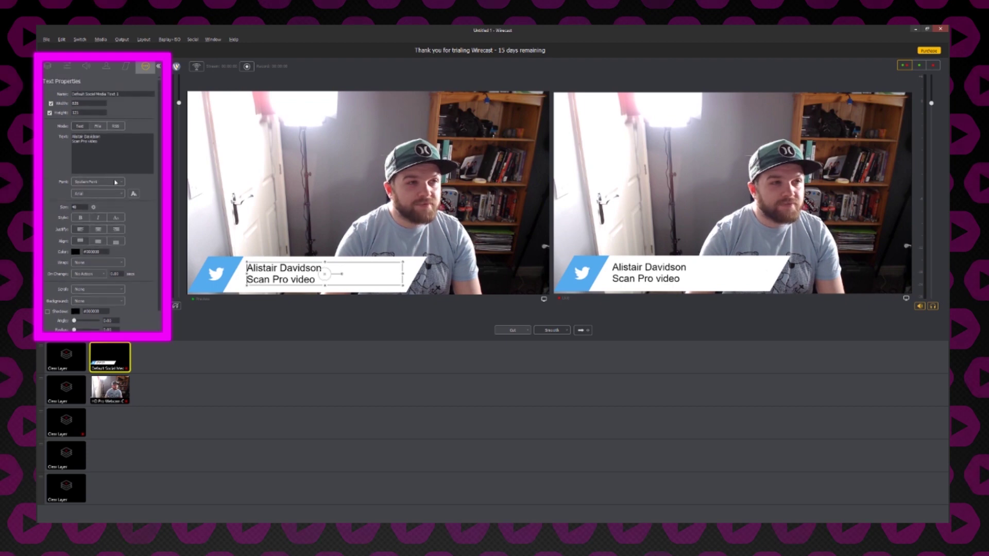
pyautogui.click(87, 67)
pyautogui.click(105, 67)
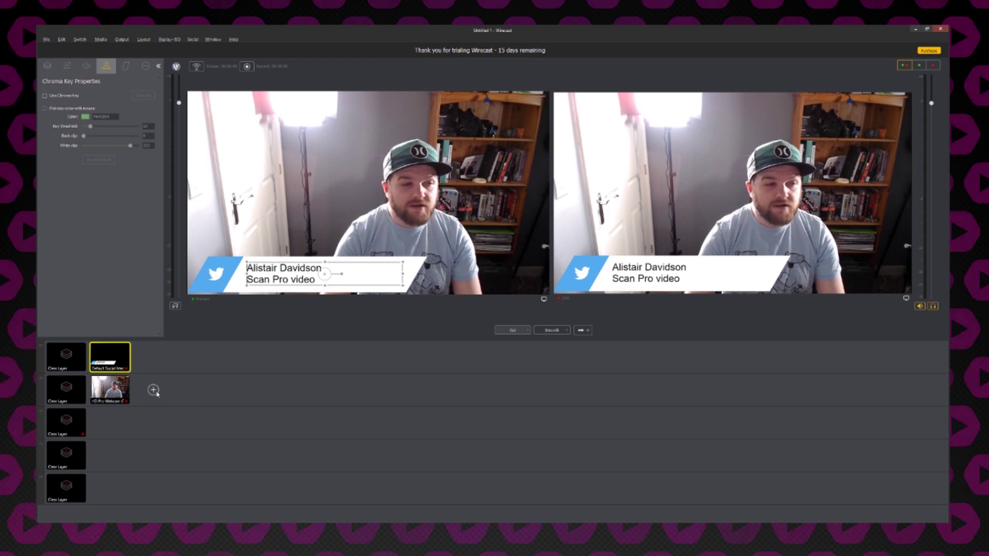
# Step: Add the Intensity Pro 4K capture from the All source category as a shot on layer 2
pyautogui.click(155, 392)
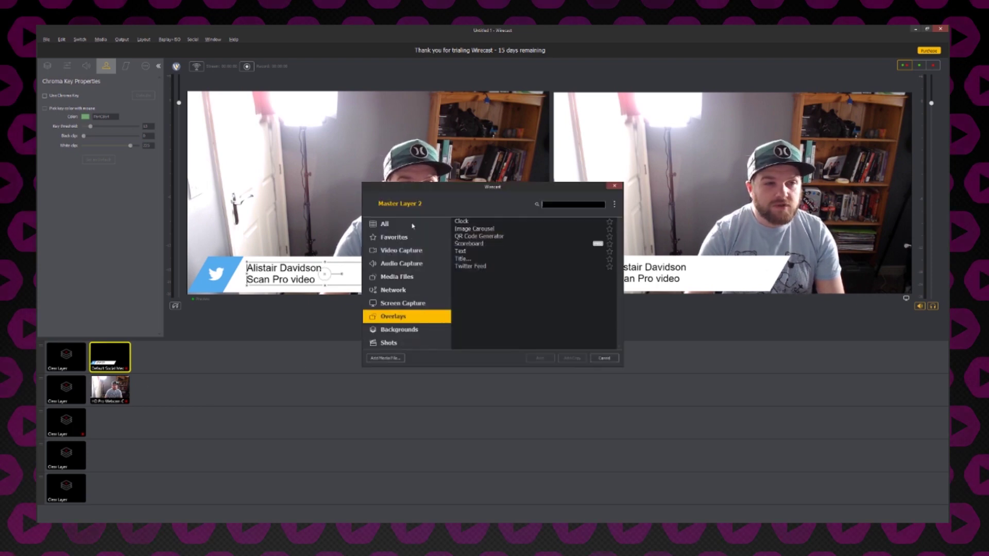
pyautogui.click(413, 226)
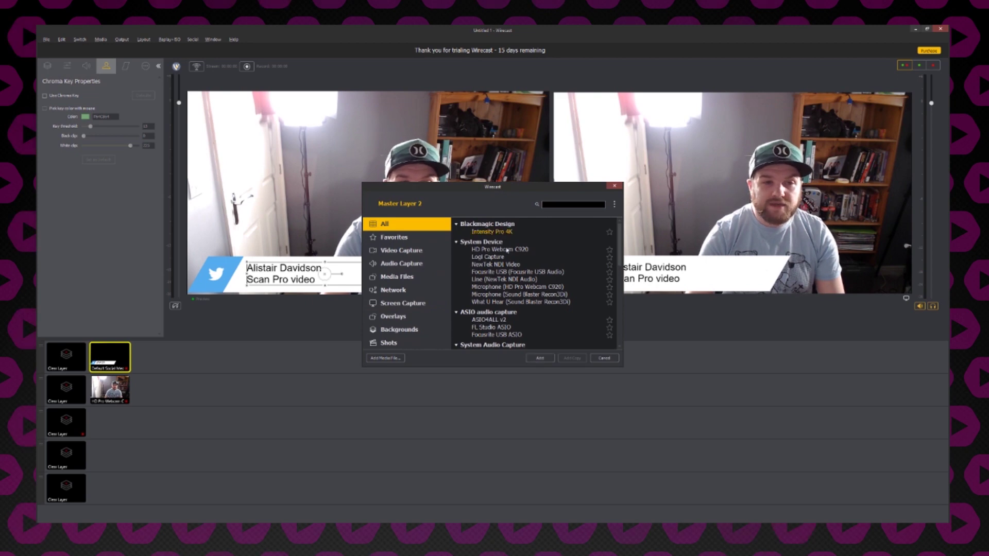
pyautogui.click(539, 359)
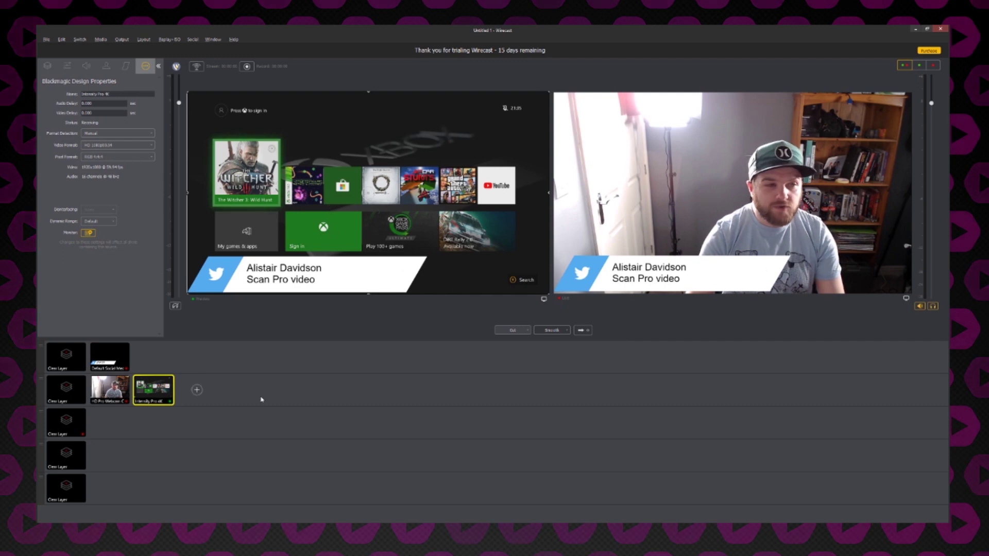
# Step: Clear layer 2 on air, then take the Intensity Pro 4K Xbox feed live
pyautogui.click(71, 387)
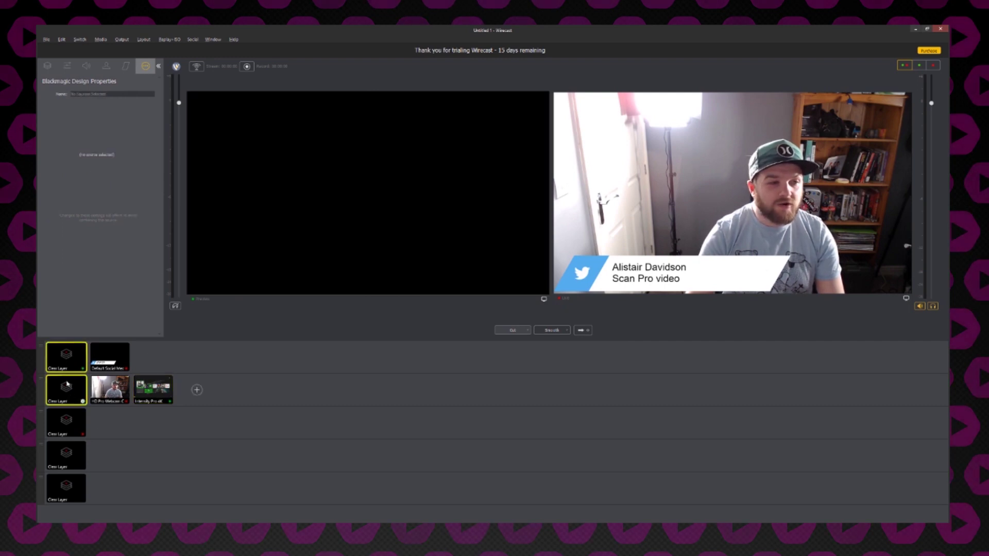
pyautogui.click(583, 330)
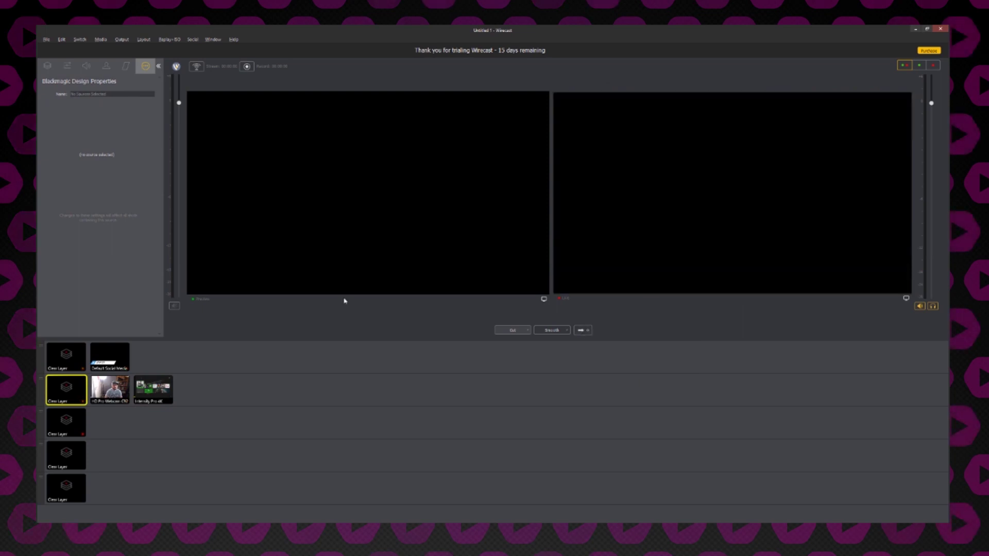
pyautogui.click(156, 401)
pyautogui.click(588, 333)
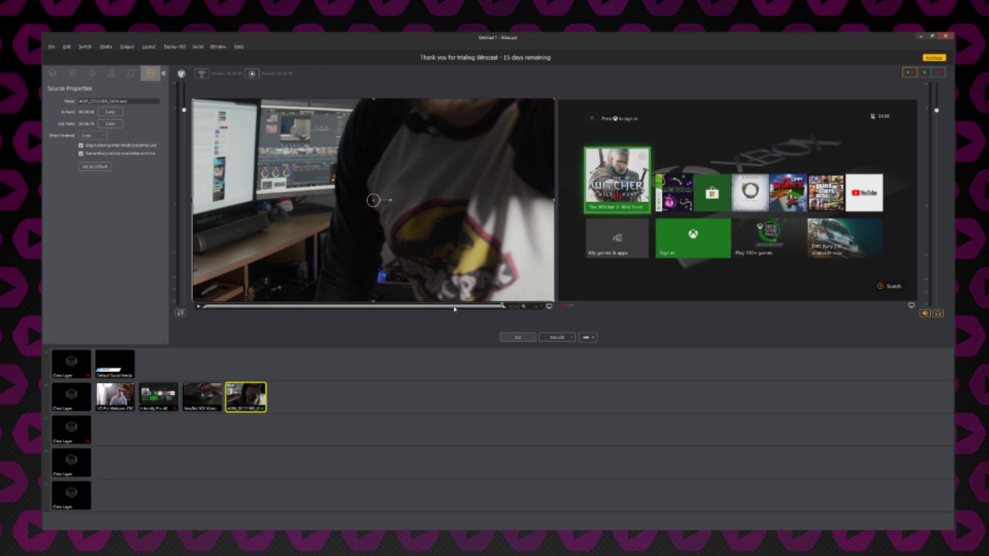
# Step: Set the clip's in point around 1:51, play it, and send it live
pyautogui.click(288, 306)
pyautogui.press('i')
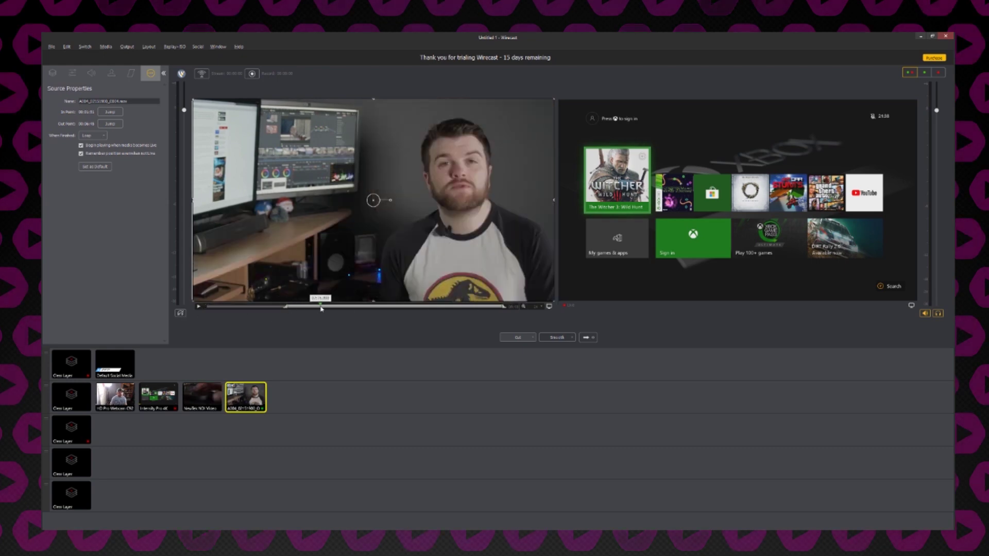
pyautogui.click(198, 307)
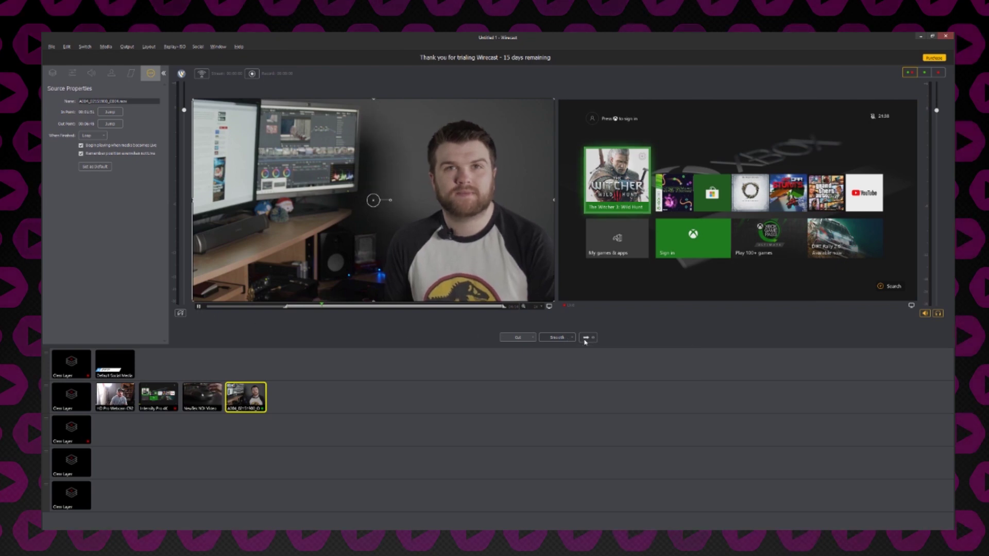
pyautogui.click(585, 337)
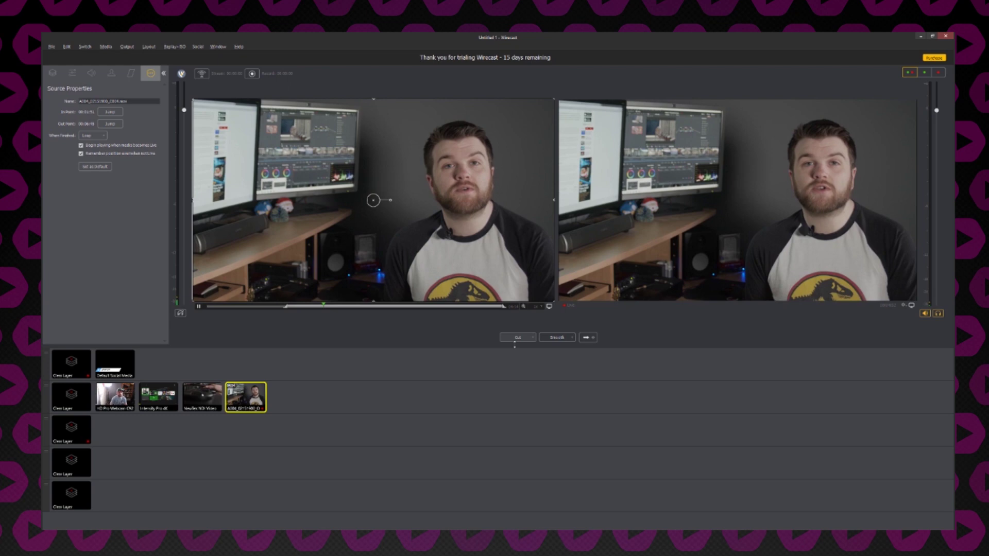
# Step: Switch the live output back to the HD Pro Webcam C920 shot
pyautogui.click(164, 399)
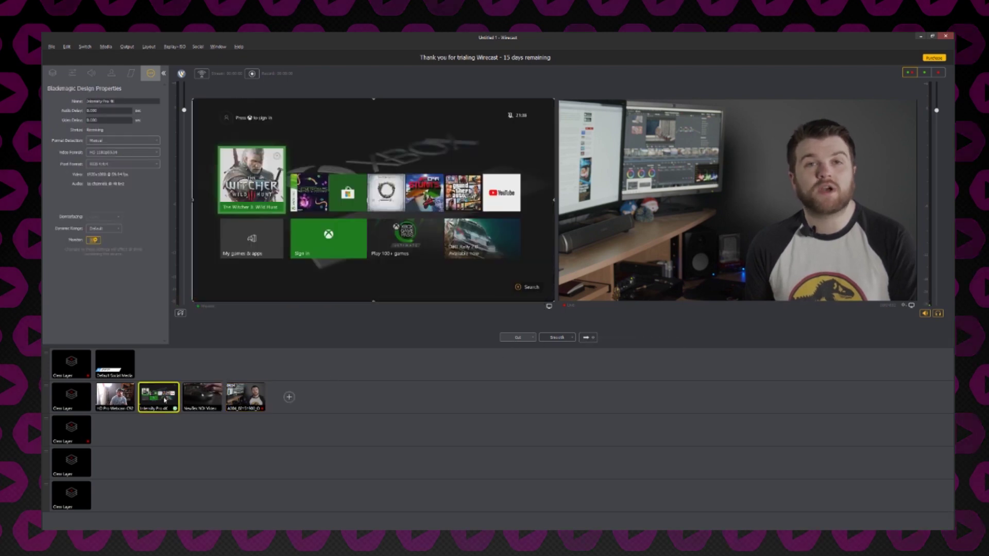
pyautogui.click(115, 397)
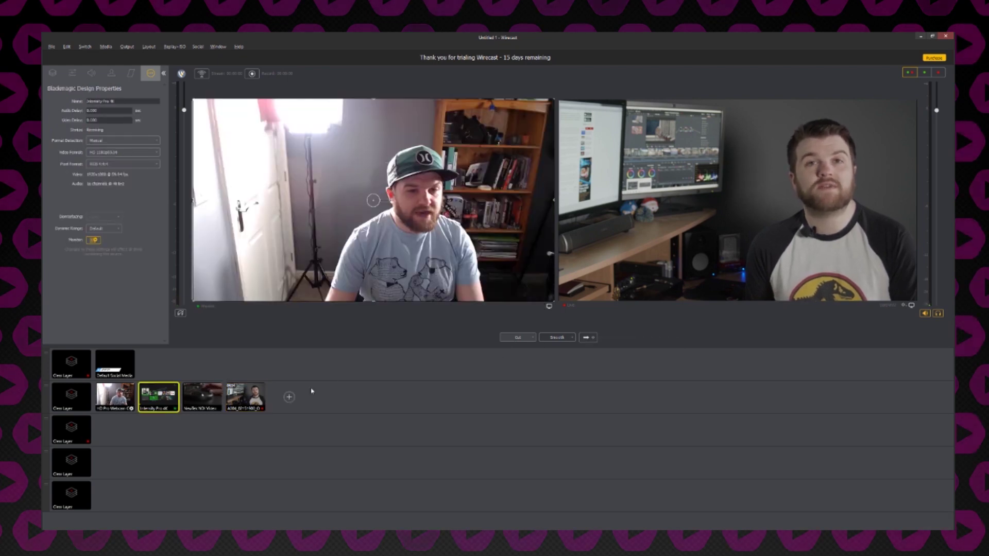
pyautogui.click(587, 338)
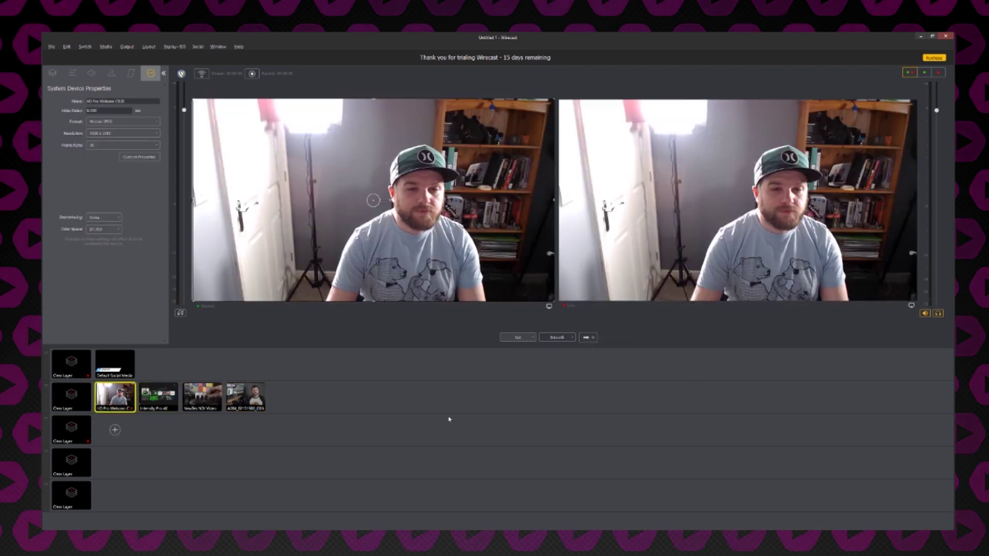
# Step: Set the 2x2 multi-viewer to Monitor 2 HP LP2465 with NewTek NDI Video bottom-right
pyautogui.click(549, 307)
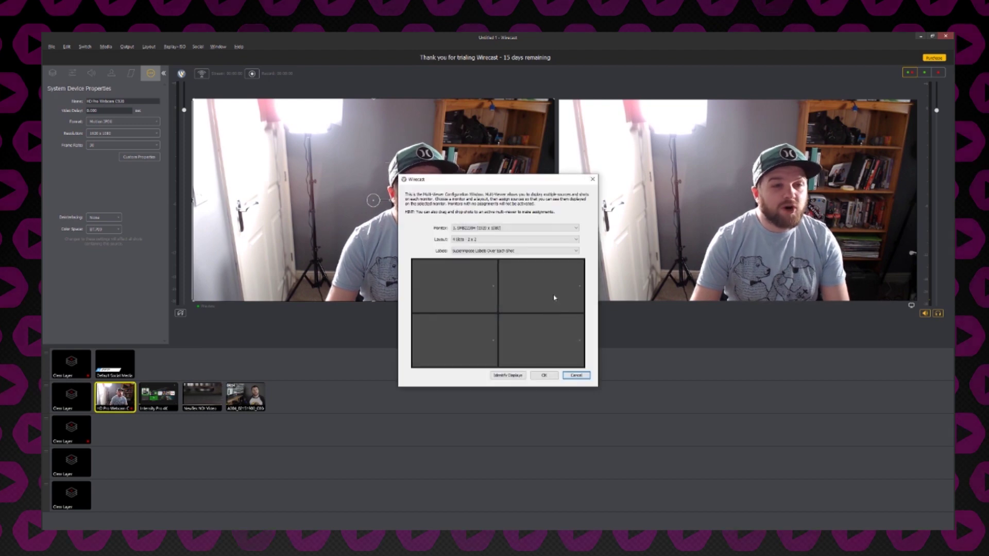
pyautogui.click(513, 229)
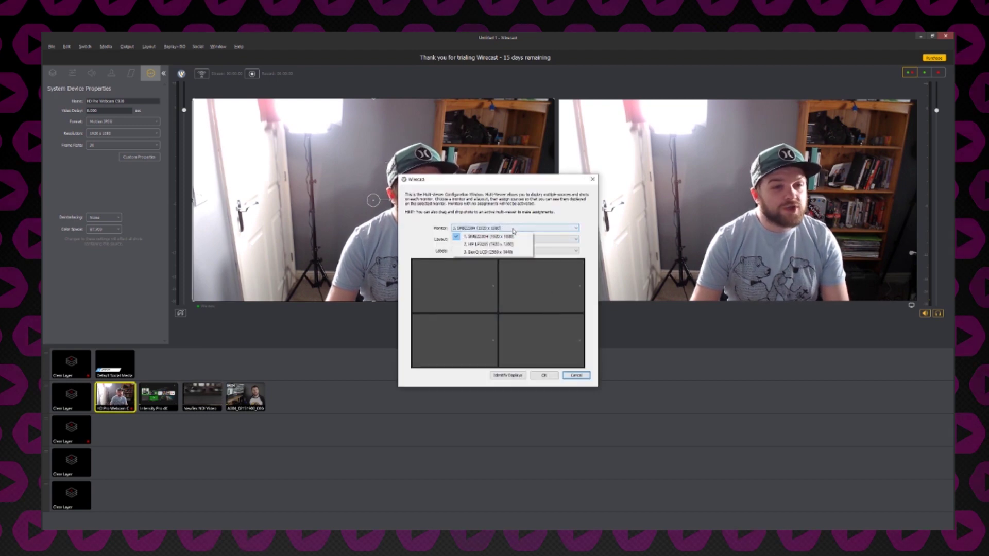
pyautogui.click(515, 244)
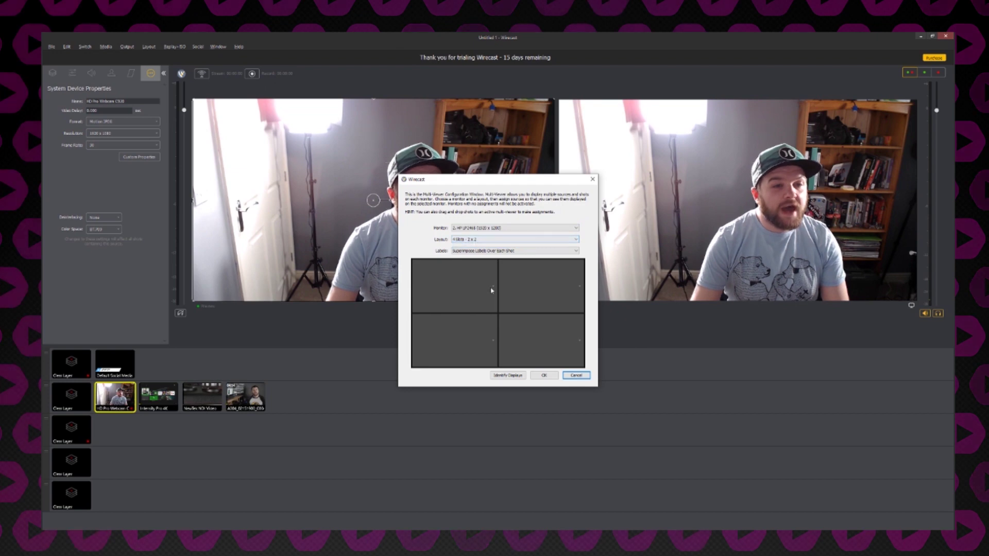
pyautogui.click(578, 340)
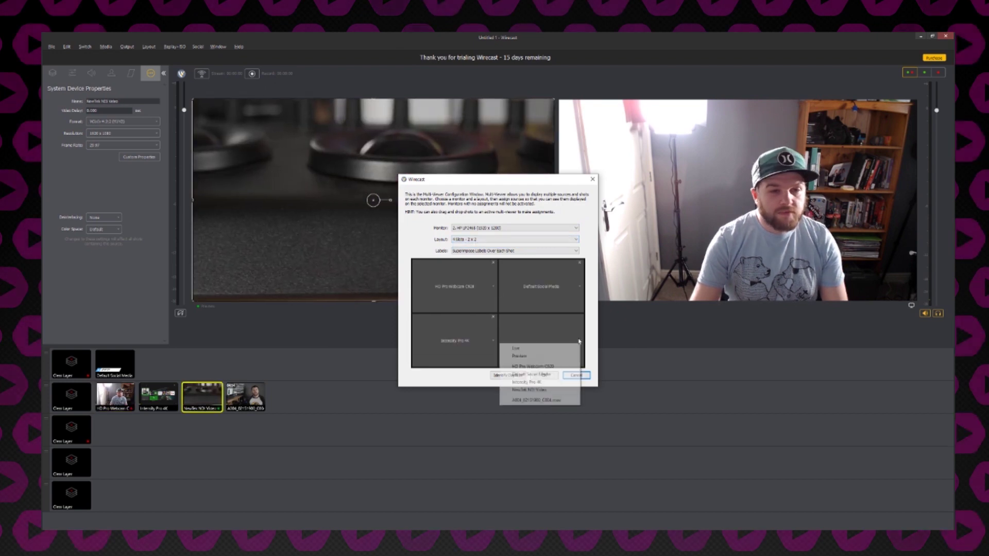
pyautogui.click(553, 392)
pyautogui.click(544, 375)
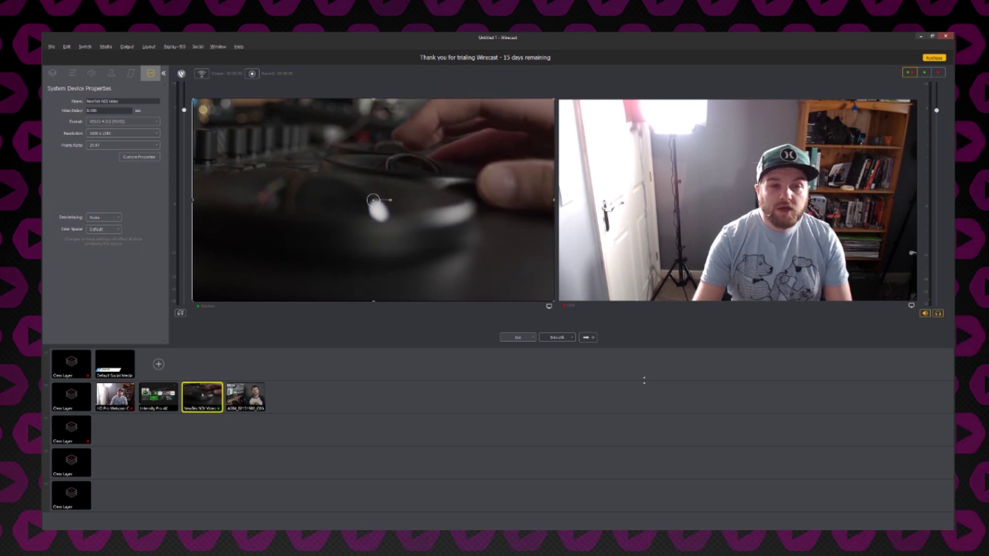
# Step: Add a new output in Output Settings with YouTube selected as the streaming destination
pyautogui.click(130, 47)
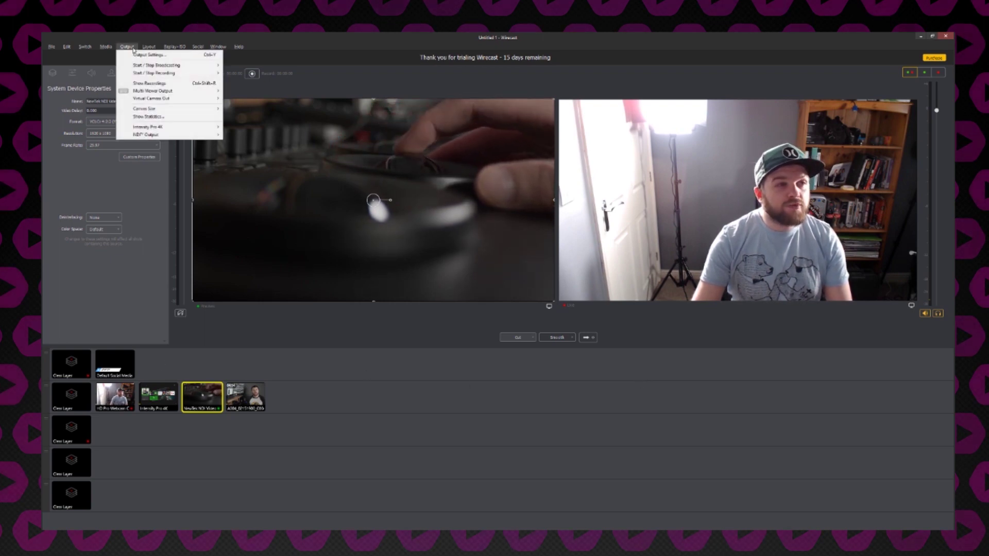
pyautogui.click(148, 56)
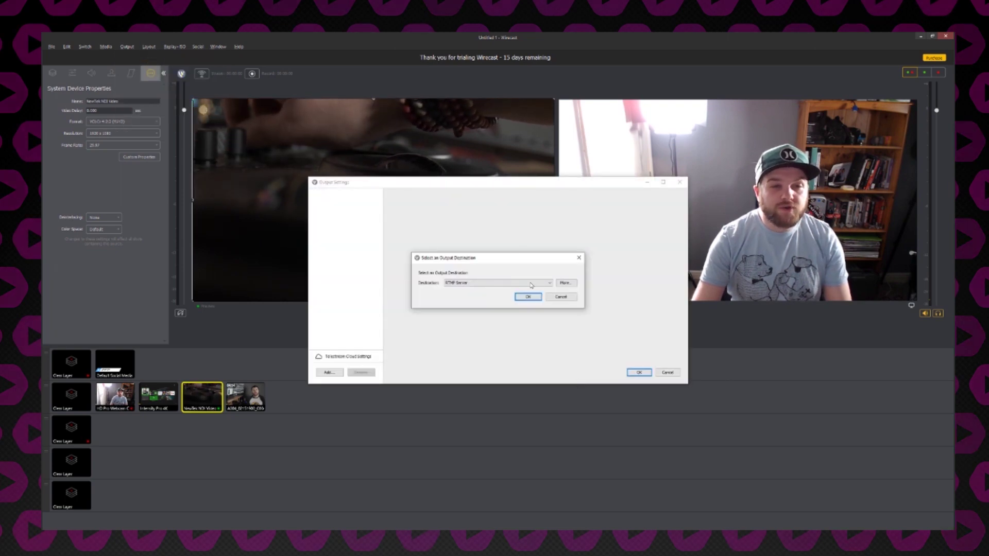
pyautogui.click(545, 282)
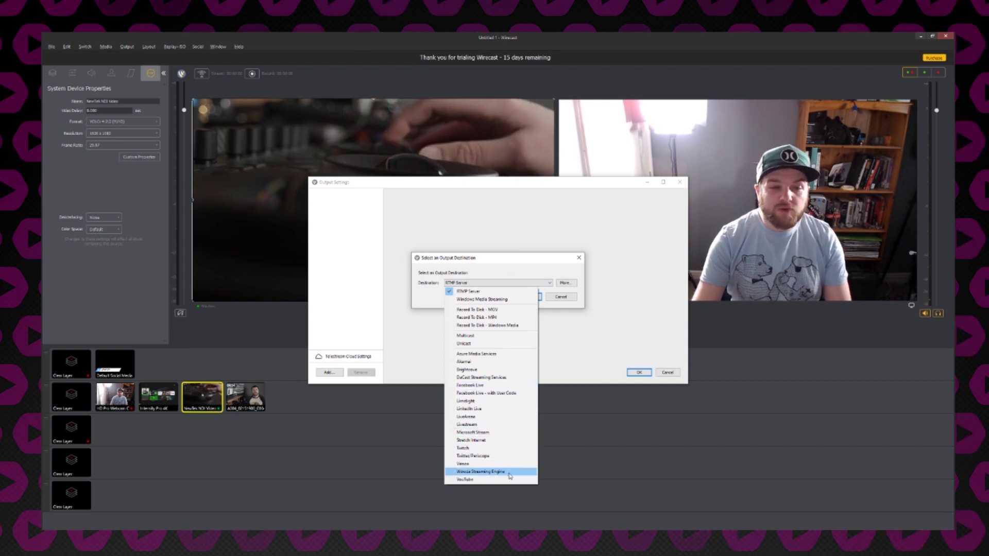
pyautogui.click(510, 479)
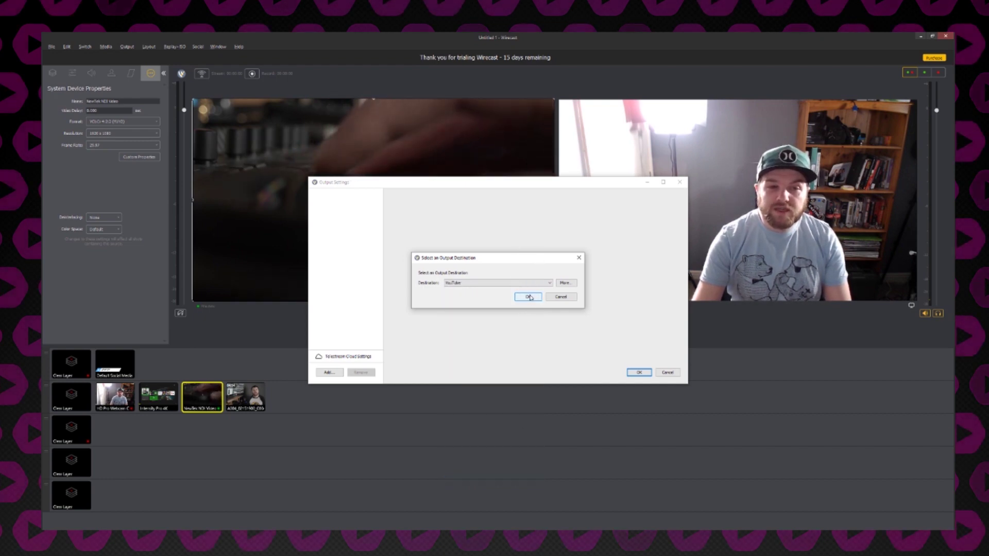
pyautogui.click(528, 297)
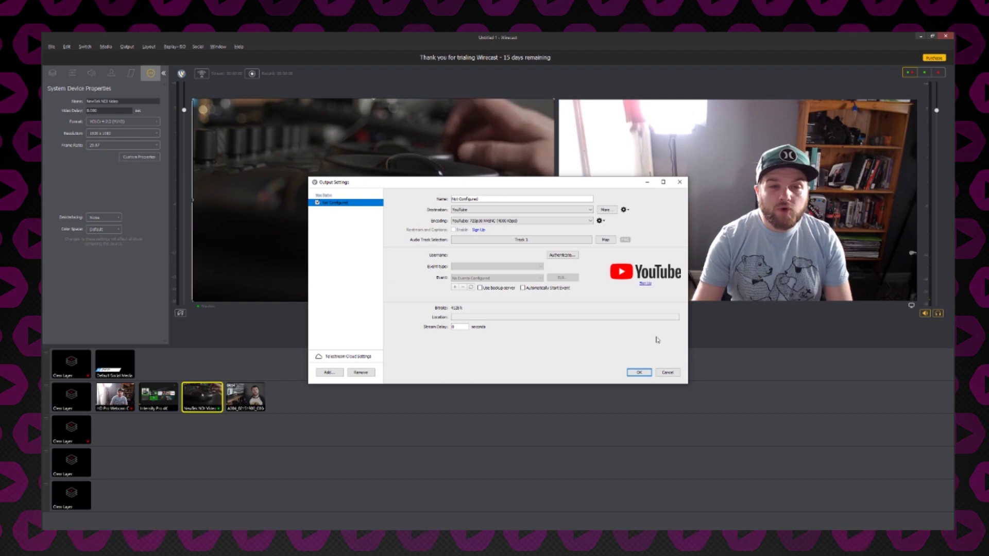